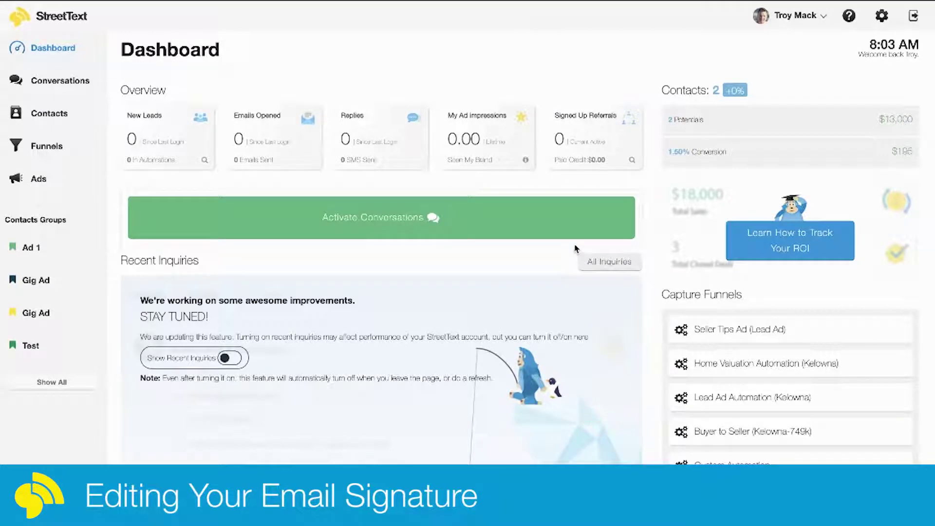
Open the email signatures in the account settings and start editing the one named after the account owner.
{"action": "left_click", "coordinate": [882, 16]}
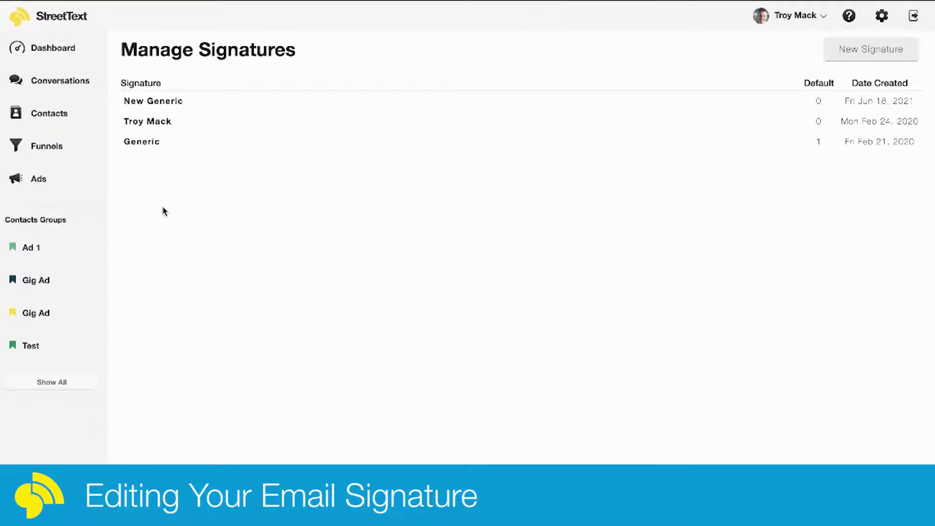
{"action": "mouse_move", "coordinate": [148, 126]}
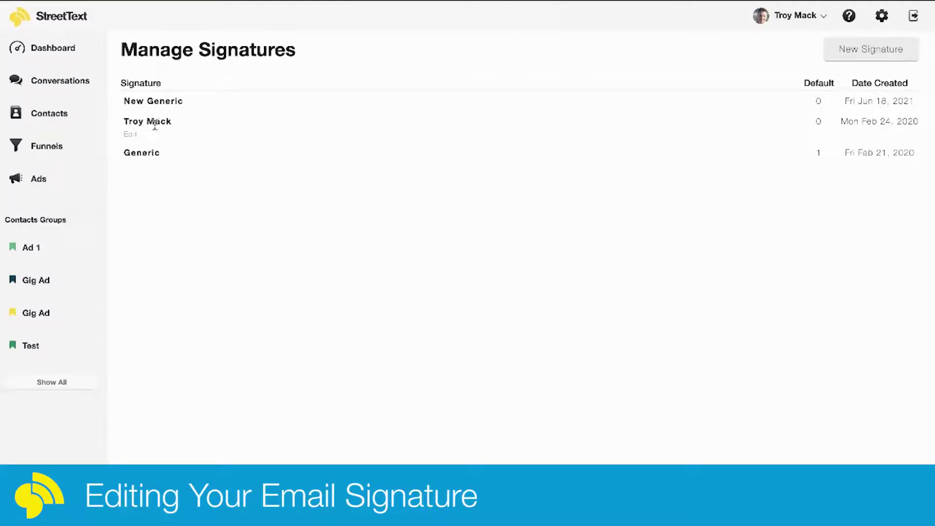
{"action": "left_click", "coordinate": [130, 135]}
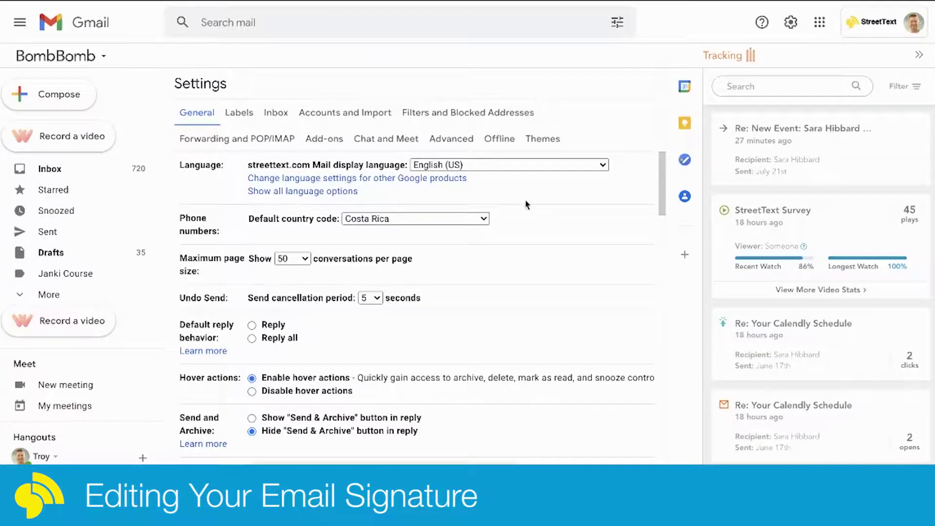
Switch to Gmail and locate the signature editor in its General settings.
{"action": "scroll", "coordinate": [501, 260], "scroll_direction": "down", "scroll_amount": 10}
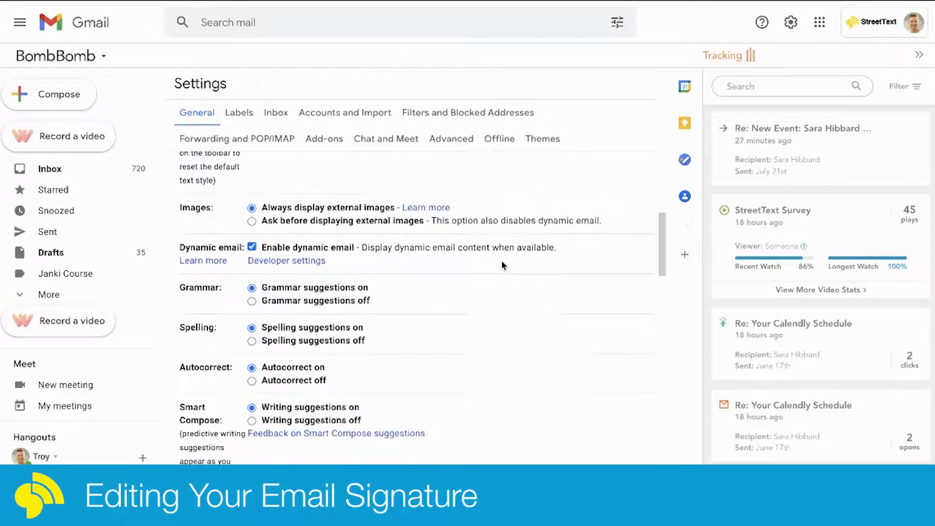
{"action": "scroll", "coordinate": [503, 265], "scroll_direction": "down", "scroll_amount": 15}
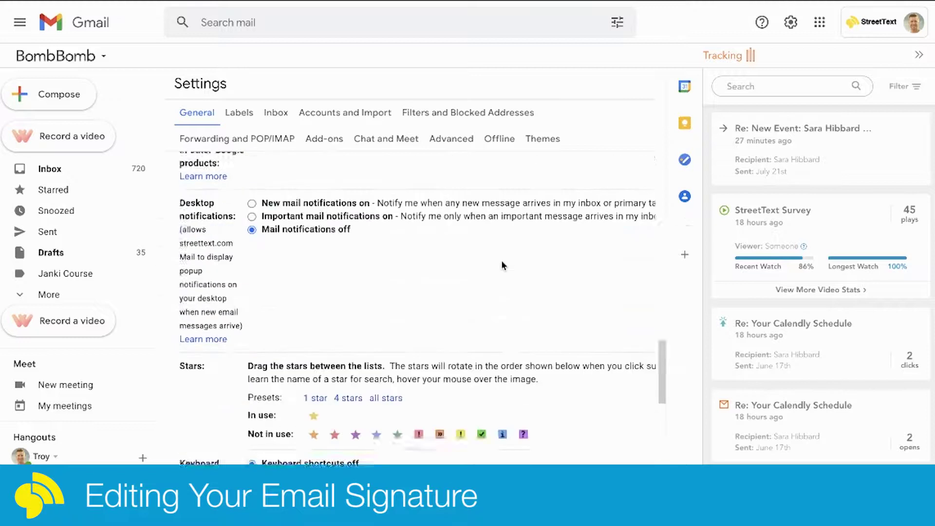
{"action": "scroll", "coordinate": [503, 265], "scroll_direction": "down", "scroll_amount": 5}
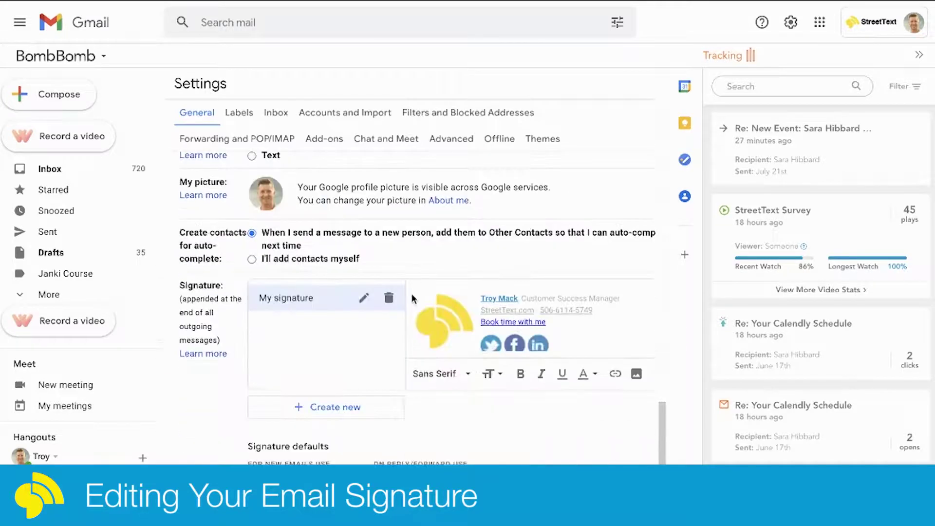
{"action": "left_click", "coordinate": [419, 296]}
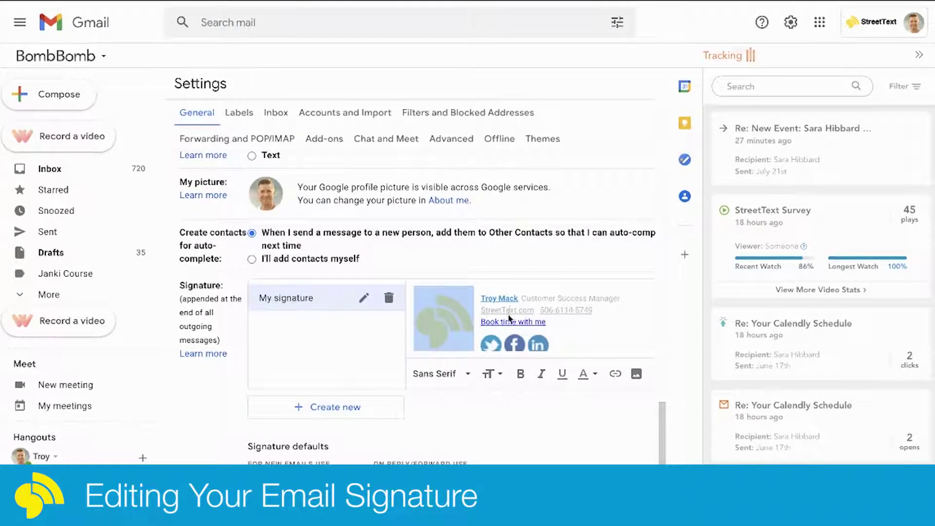
{"action": "key", "text": "Delete"}
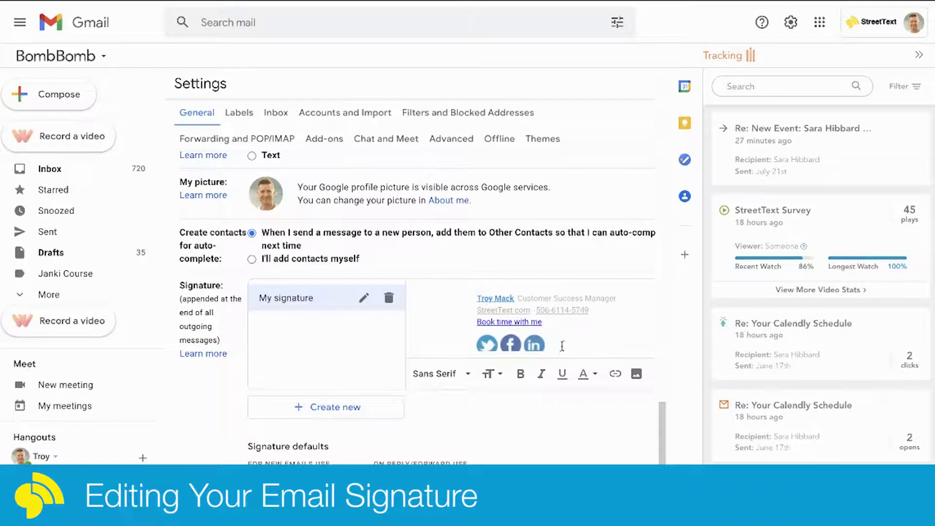
{"action": "left_click_drag", "start_coordinate": [545, 344], "coordinate": [434, 305]}
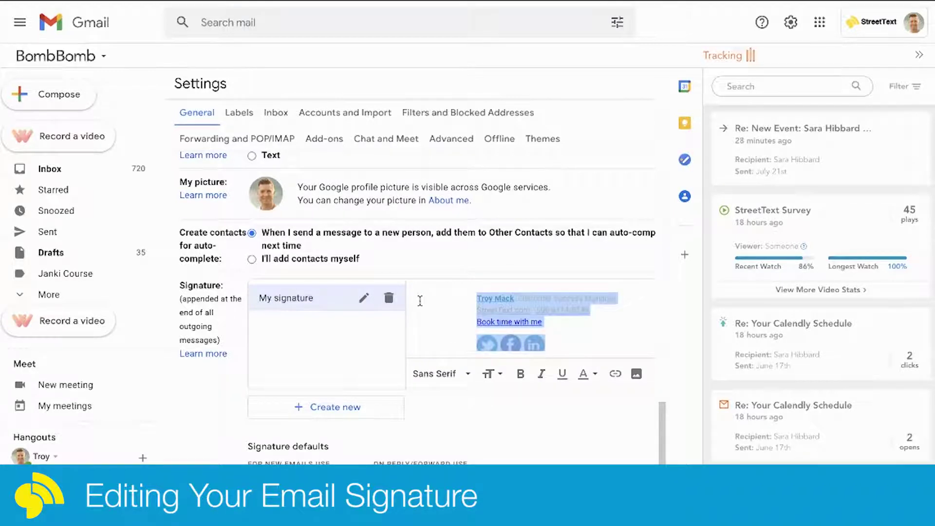
{"action": "left_click", "coordinate": [583, 349]}
{"action": "key", "text": "ctrl+z"}
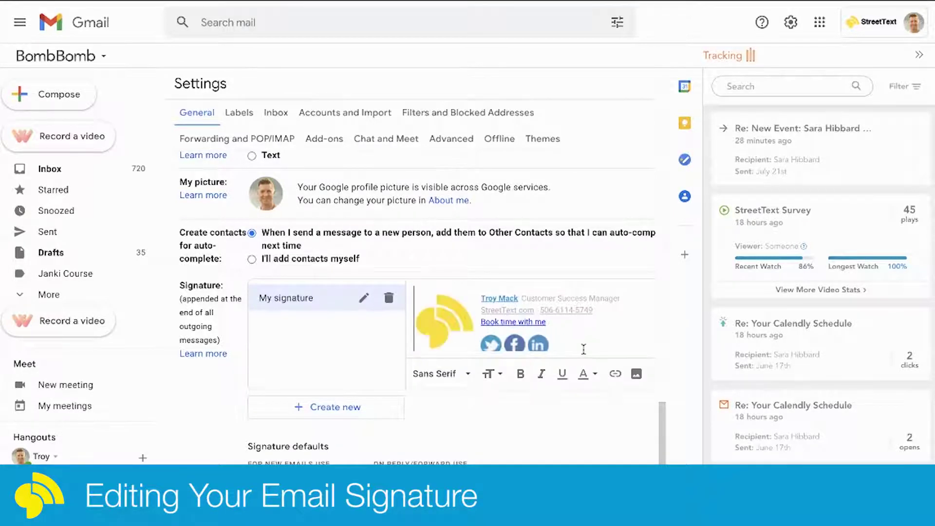
Copy the entire Gmail signature, including logo and social icons, and paste it into the empty signature body in StreetText.
{"action": "mouse_move", "coordinate": [583, 349]}
{"action": "left_mouse_down"}
{"action": "mouse_move", "coordinate": [480, 296]}
{"action": "mouse_move", "coordinate": [431, 300]}
{"action": "left_mouse_up"}
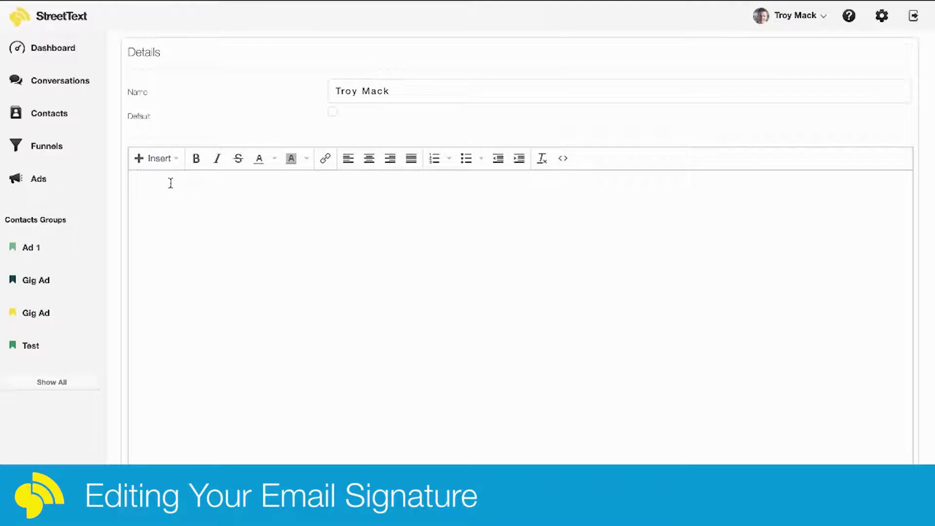
{"action": "key", "text": "ctrl+v"}
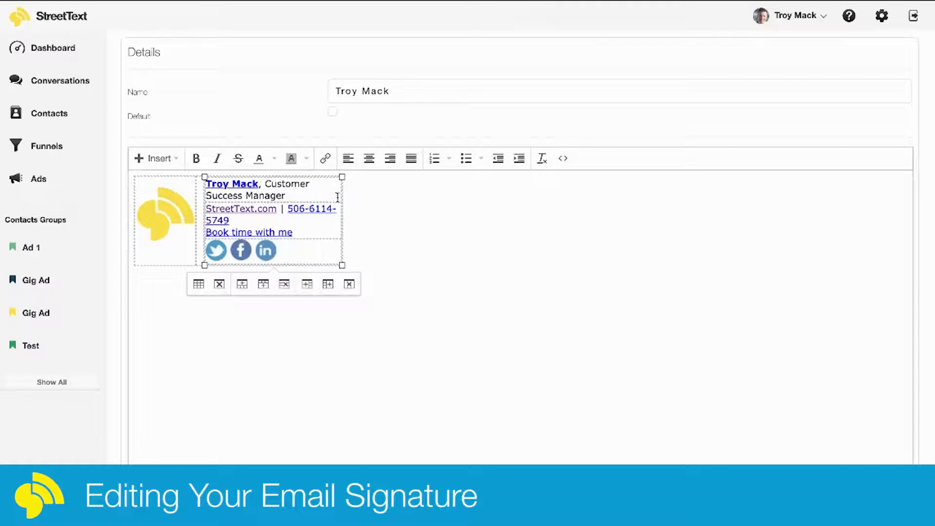
Widen the pasted signature's outer table and its inner contact-details table, then deselect them.
{"action": "left_click_drag", "start_coordinate": [343, 199], "coordinate": [370, 197]}
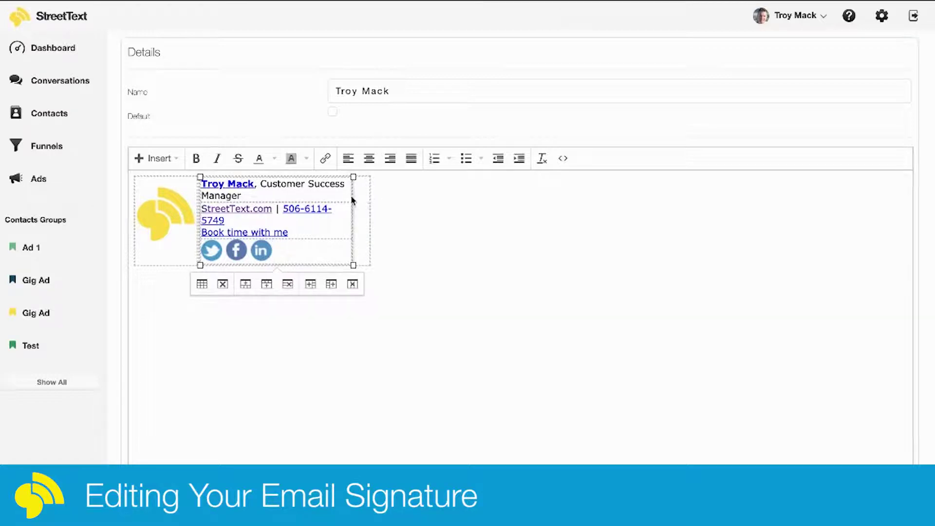
{"action": "left_click_drag", "start_coordinate": [366, 198], "coordinate": [371, 195]}
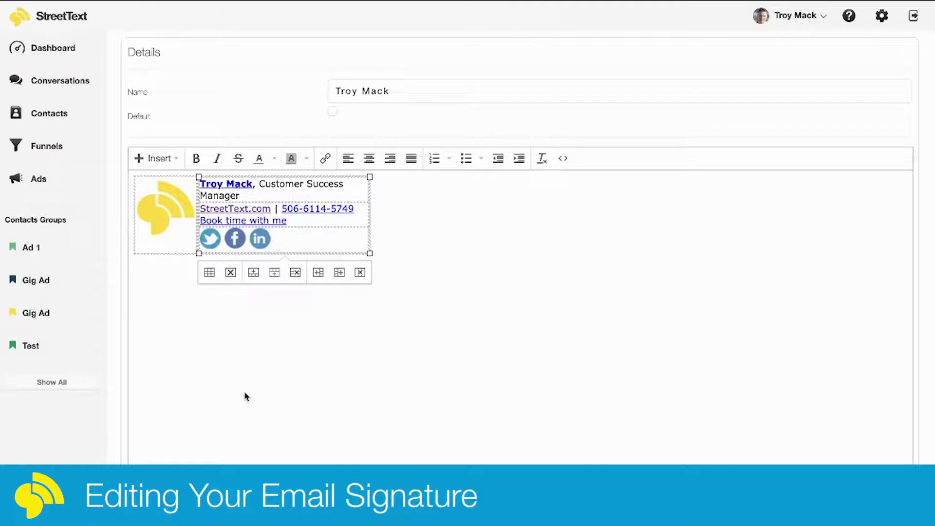
{"action": "left_click", "coordinate": [206, 328]}
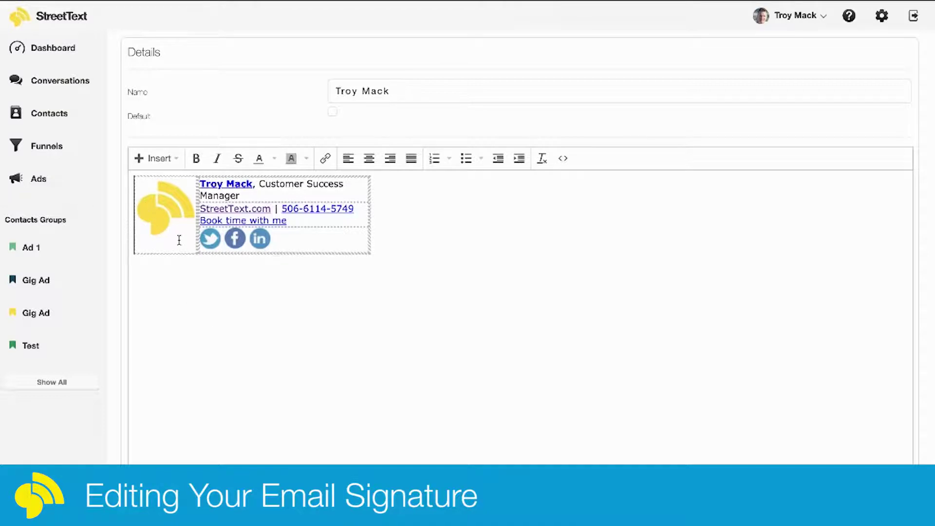
{"action": "left_click", "coordinate": [167, 212]}
{"action": "left_click", "coordinate": [203, 368]}
Set this signature as the default one.
{"action": "scroll", "coordinate": [586, 385], "scroll_direction": "down", "scroll_amount": 3}
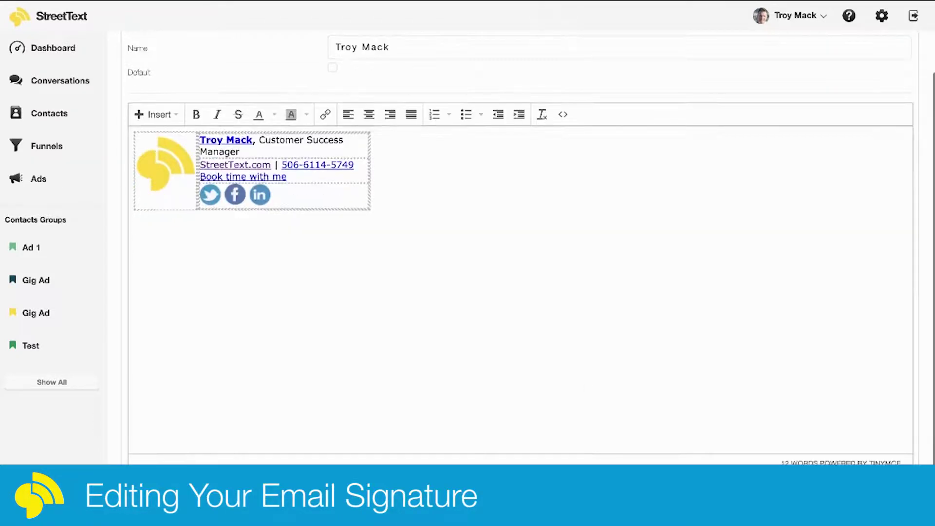
{"action": "scroll", "coordinate": [503, 302], "scroll_direction": "up", "scroll_amount": 3}
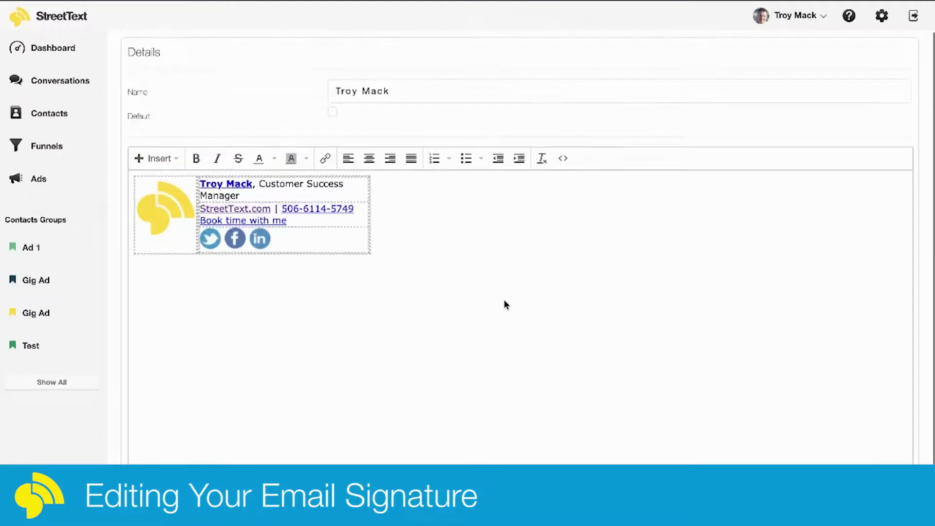
{"action": "left_click", "coordinate": [333, 112]}
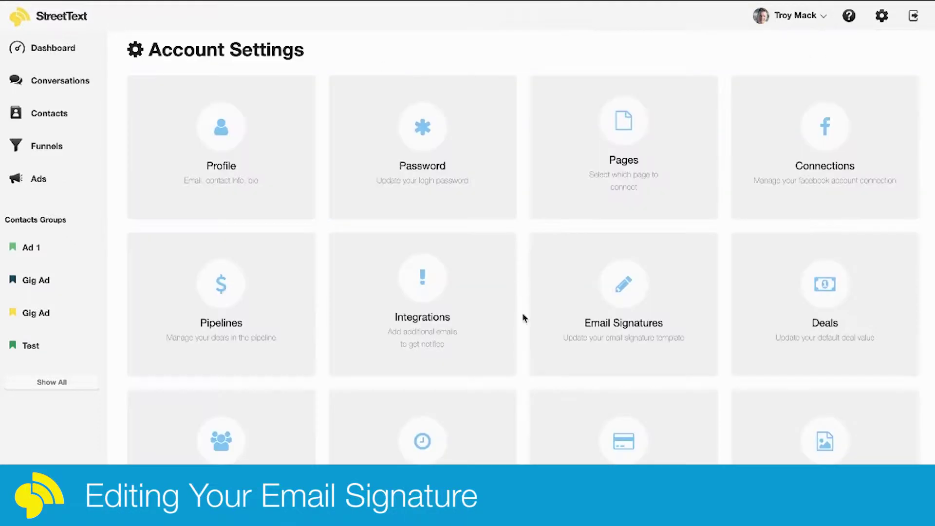
Open the Assets area in the funnel settings and copy the URL of email_signature-1582584127.png.
{"action": "scroll", "coordinate": [616, 340], "scroll_direction": "down", "scroll_amount": 8}
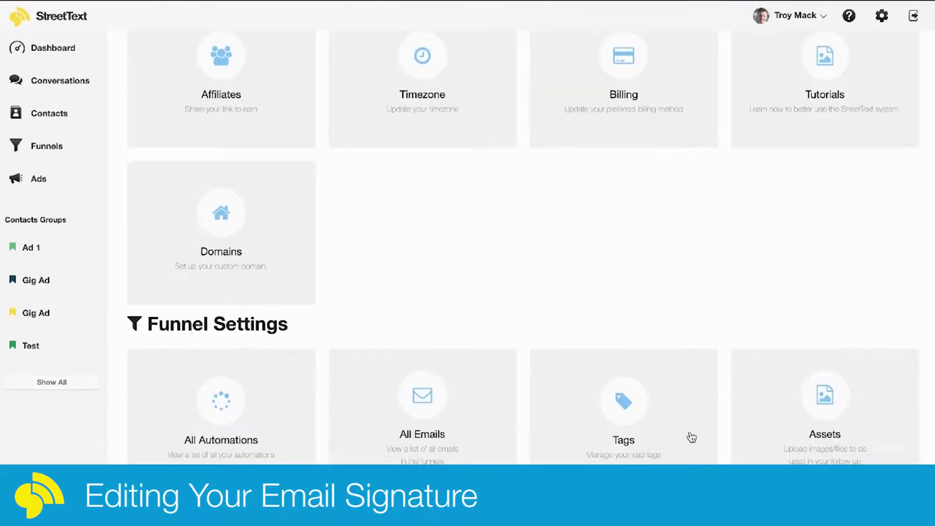
{"action": "left_click", "coordinate": [829, 416]}
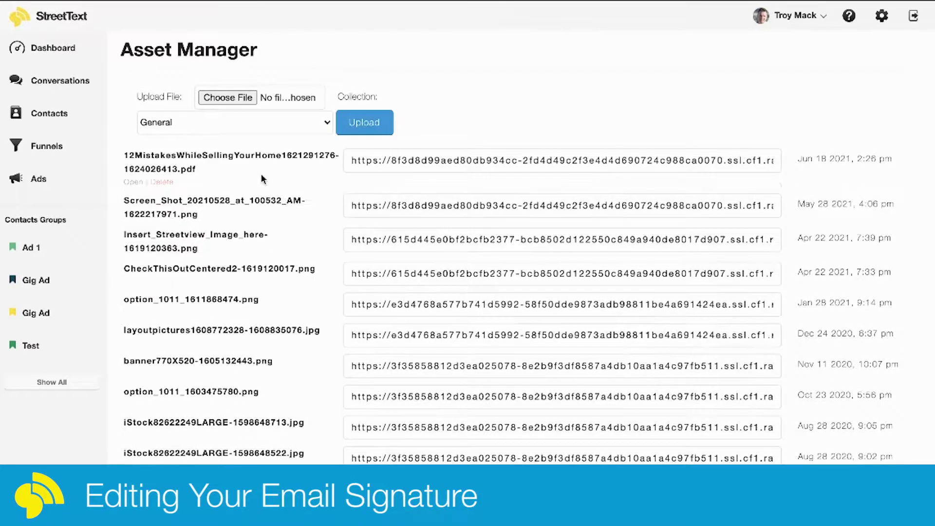
{"action": "scroll", "coordinate": [255, 394], "scroll_direction": "down", "scroll_amount": 5}
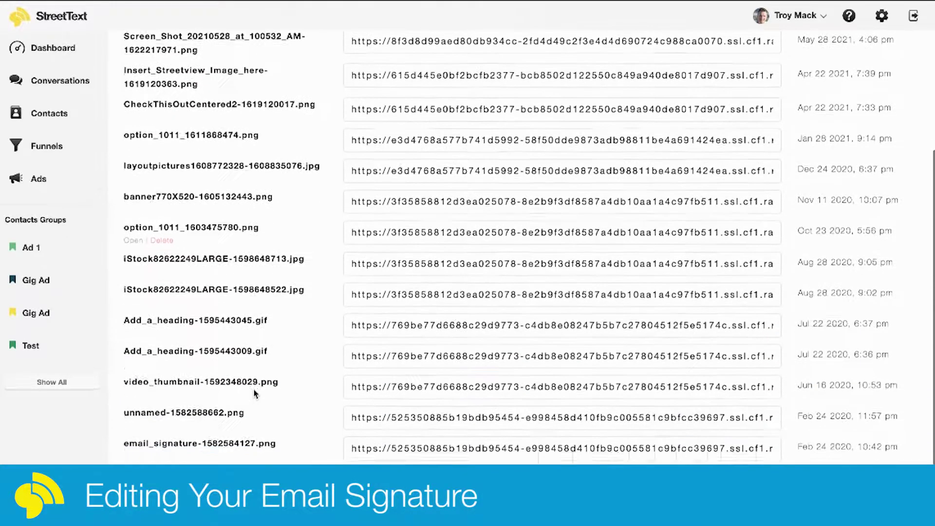
{"action": "scroll", "coordinate": [255, 393], "scroll_direction": "up", "scroll_amount": 5}
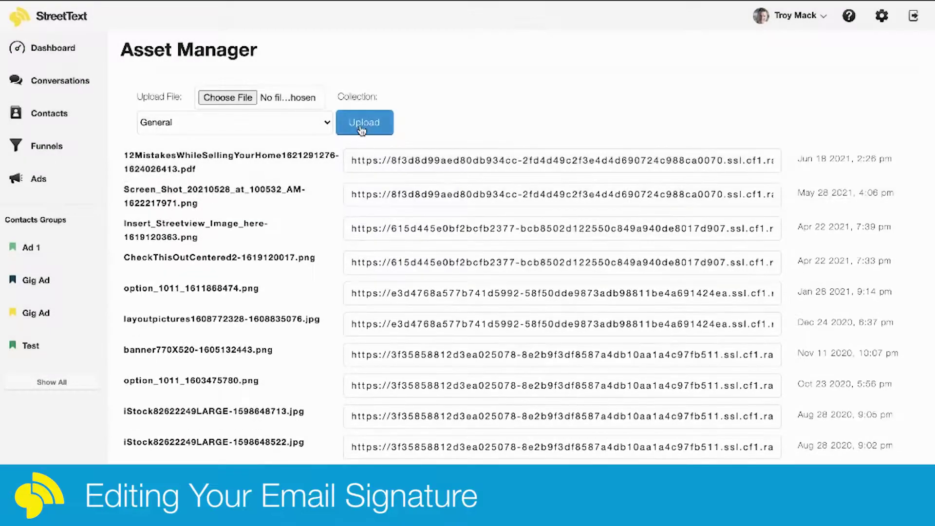
{"action": "scroll", "coordinate": [396, 435], "scroll_direction": "down", "scroll_amount": 3}
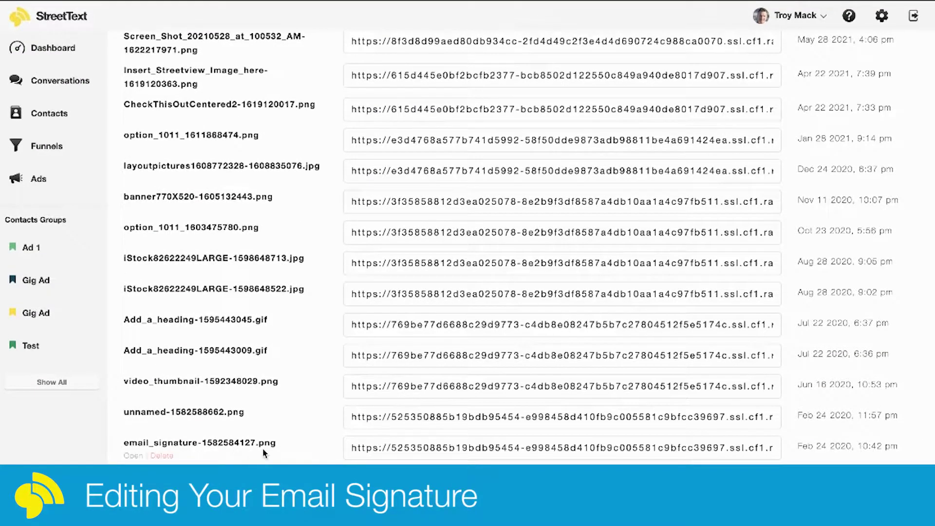
{"action": "left_click", "coordinate": [466, 448]}
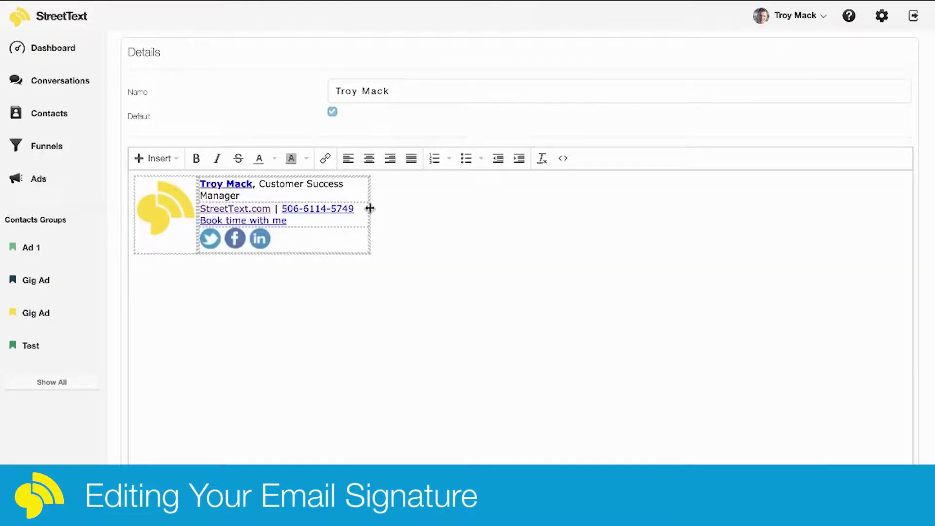
Insert the email_signature-1582584127.png image below the signature table, using the copied URL as its source.
{"action": "left_click", "coordinate": [149, 273]}
{"action": "left_click", "coordinate": [171, 161]}
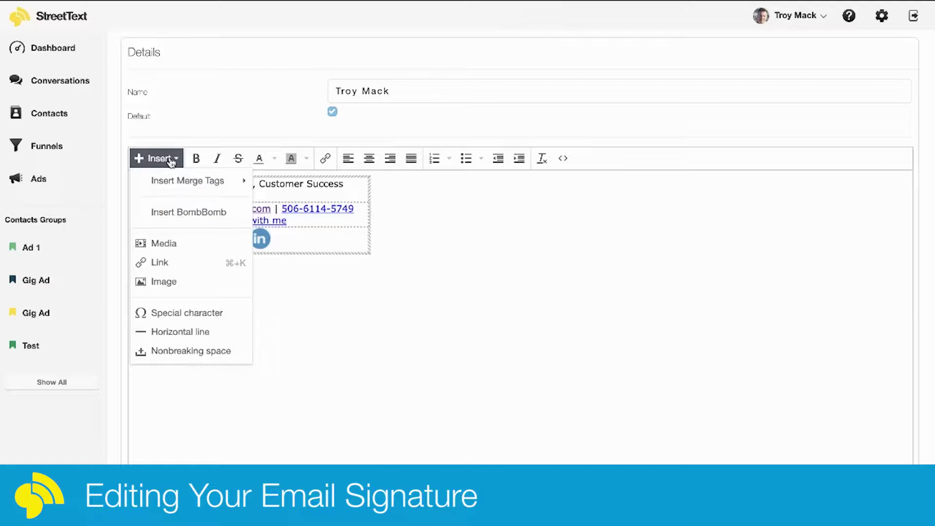
{"action": "left_click", "coordinate": [164, 283]}
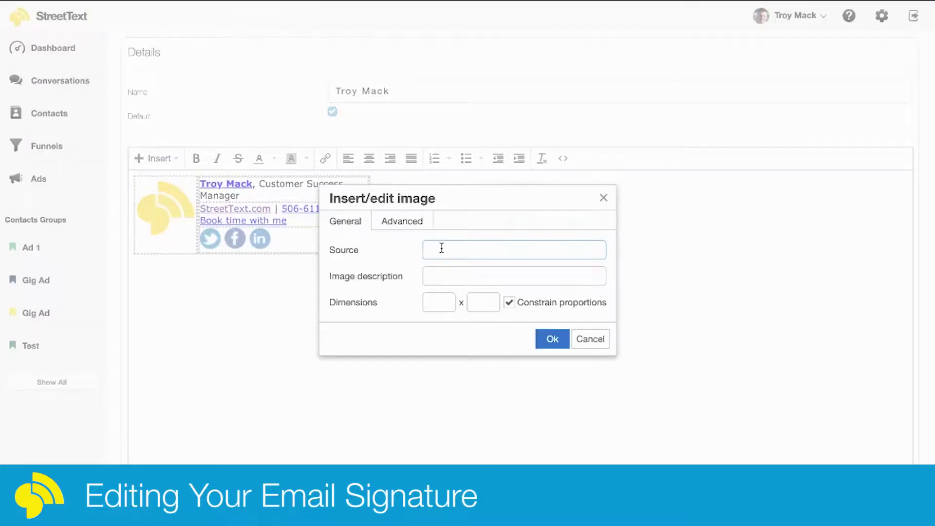
{"action": "key", "text": "ctrl+v"}
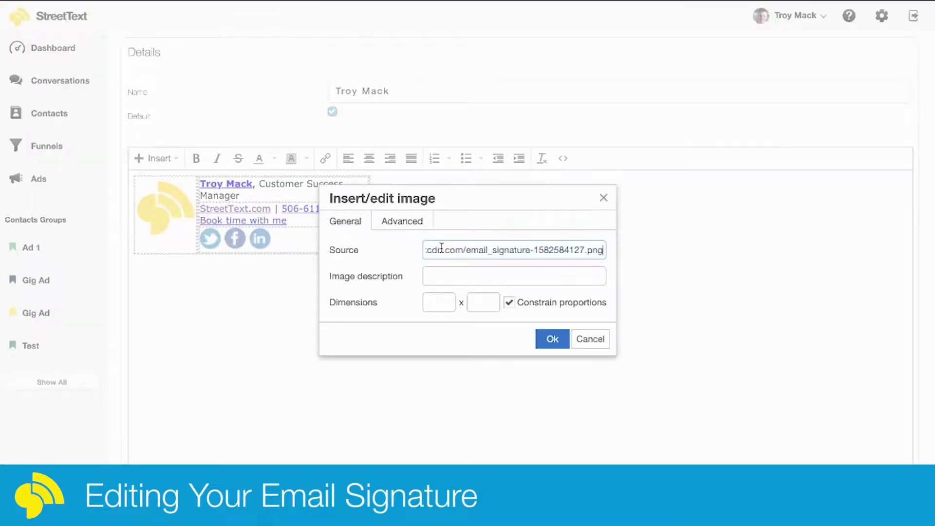
{"action": "left_click", "coordinate": [552, 339]}
{"action": "left_click", "coordinate": [492, 308]}
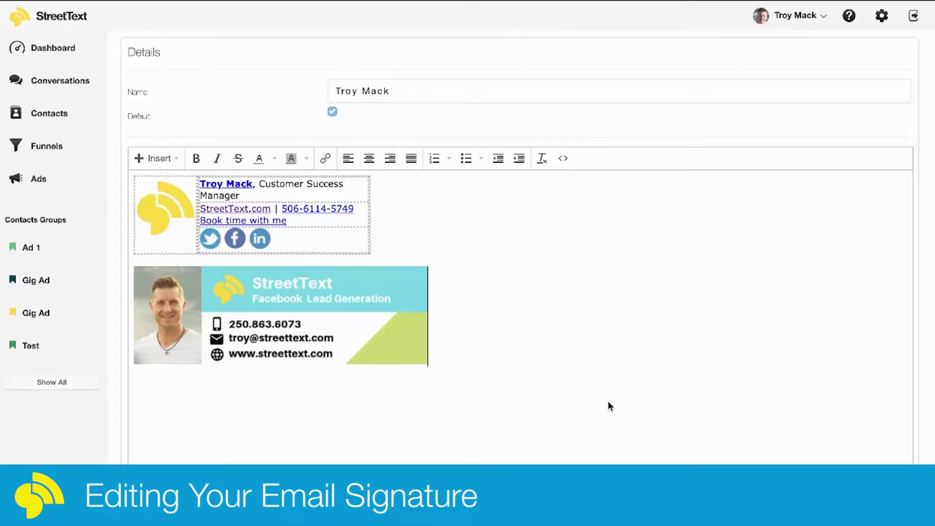
Delete the inserted banner image and the whole pasted signature table, leaving the signature body empty.
{"action": "scroll", "coordinate": [608, 402], "scroll_direction": "down", "scroll_amount": 1}
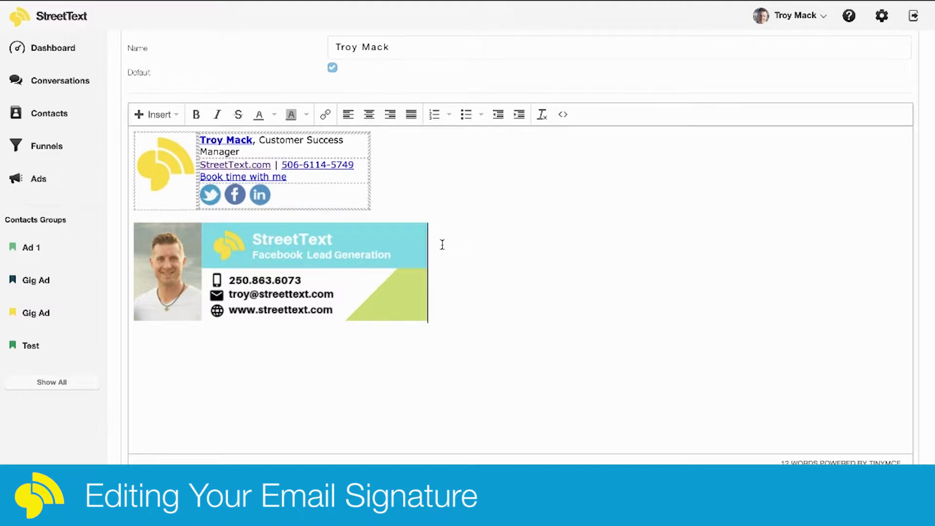
{"action": "key", "text": "BackSpace"}
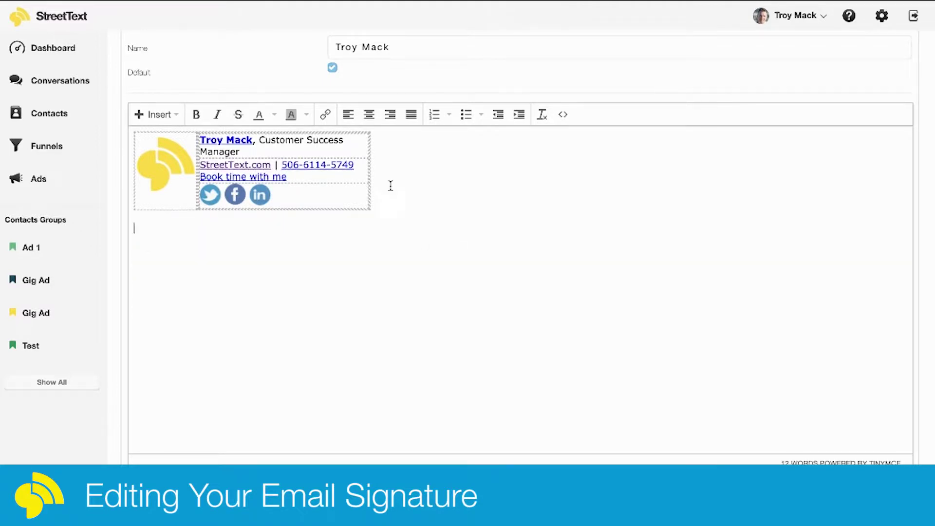
{"action": "key", "text": "BackSpace"}
{"action": "key", "text": "BackSpace"}
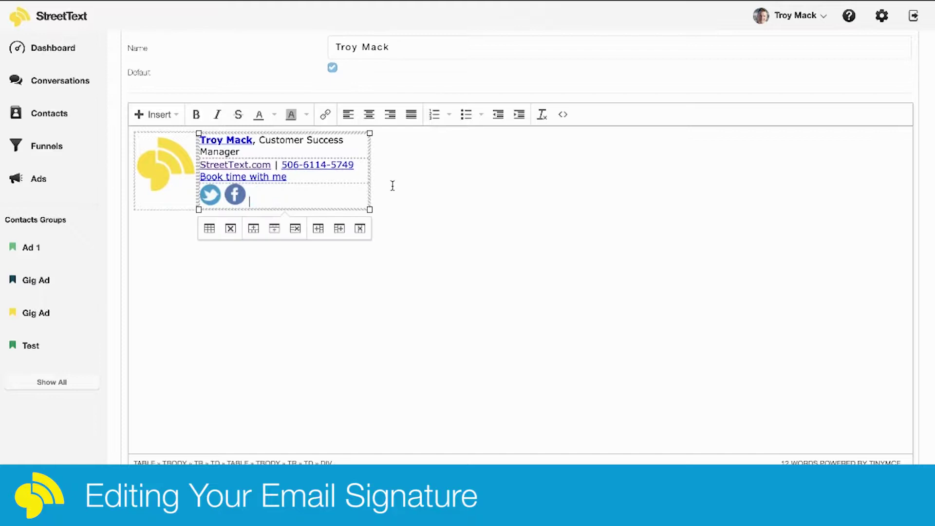
{"action": "left_click", "coordinate": [411, 175]}
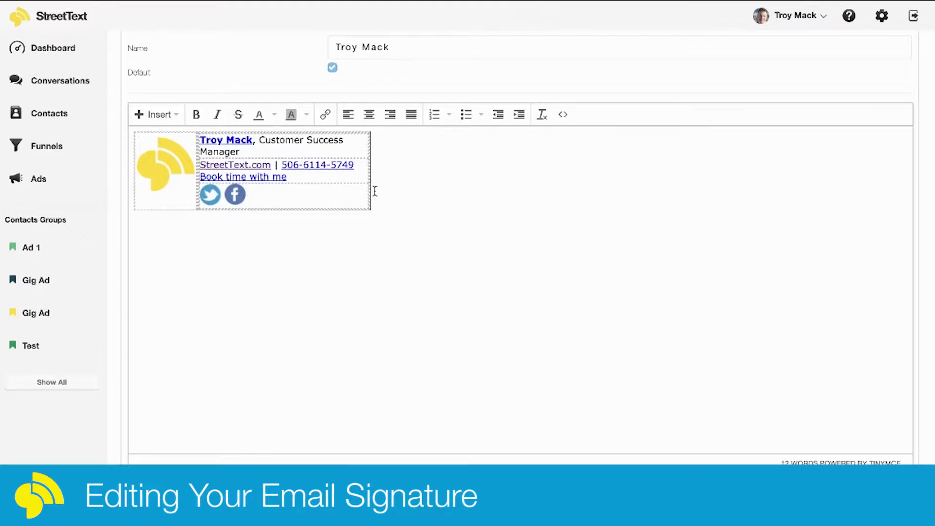
{"action": "mouse_move", "coordinate": [375, 191]}
{"action": "left_mouse_down"}
{"action": "mouse_move", "coordinate": [192, 178]}
{"action": "mouse_move", "coordinate": [135, 154]}
{"action": "left_mouse_up"}
{"action": "key", "text": "BackSpace"}
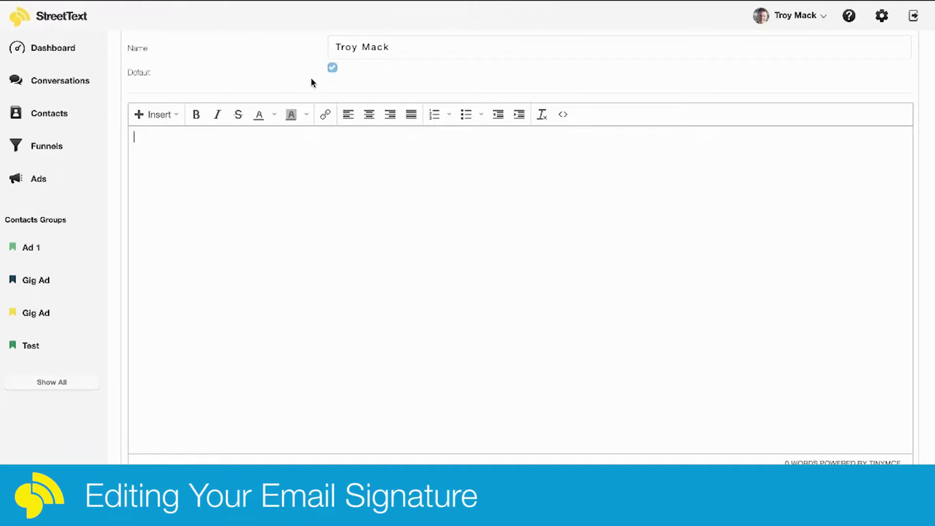
Switch to the Mail-Signatures Free Email Signature Generator and look over its signature detail sections.
{"action": "scroll", "coordinate": [524, 211], "scroll_direction": "up", "scroll_amount": 2}
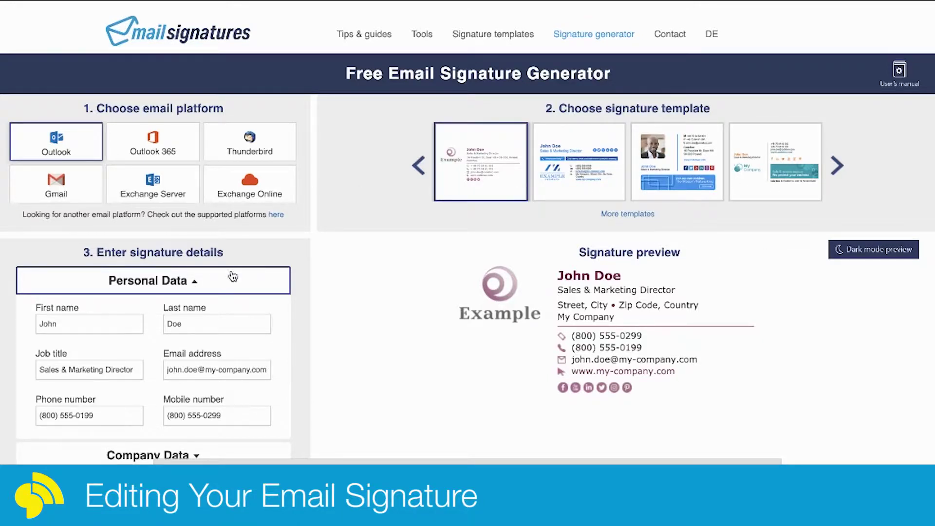
{"action": "scroll", "coordinate": [207, 390], "scroll_direction": "down", "scroll_amount": 3}
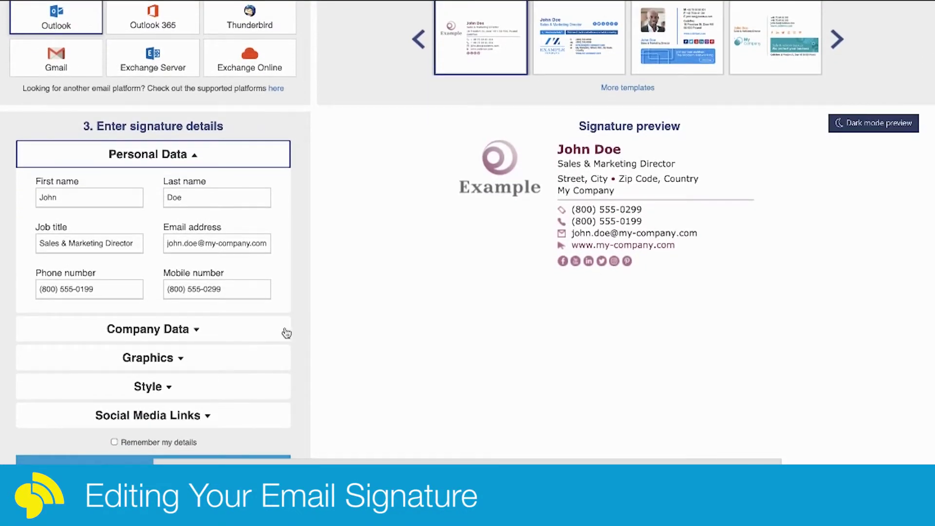
Copy the complete sample signature, from the logo through the social media icons, out of the generator's signature preview.
{"action": "scroll", "coordinate": [270, 321], "scroll_direction": "up", "scroll_amount": 3}
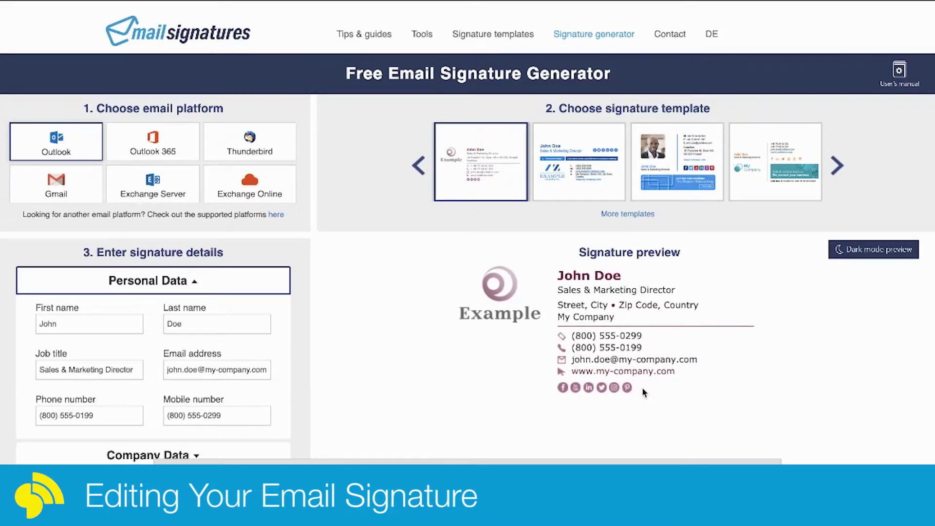
{"action": "mouse_move", "coordinate": [634, 387]}
{"action": "left_mouse_down"}
{"action": "mouse_move", "coordinate": [568, 360]}
{"action": "mouse_move", "coordinate": [479, 301]}
{"action": "left_mouse_up"}
{"action": "key", "text": "ctrl+c"}
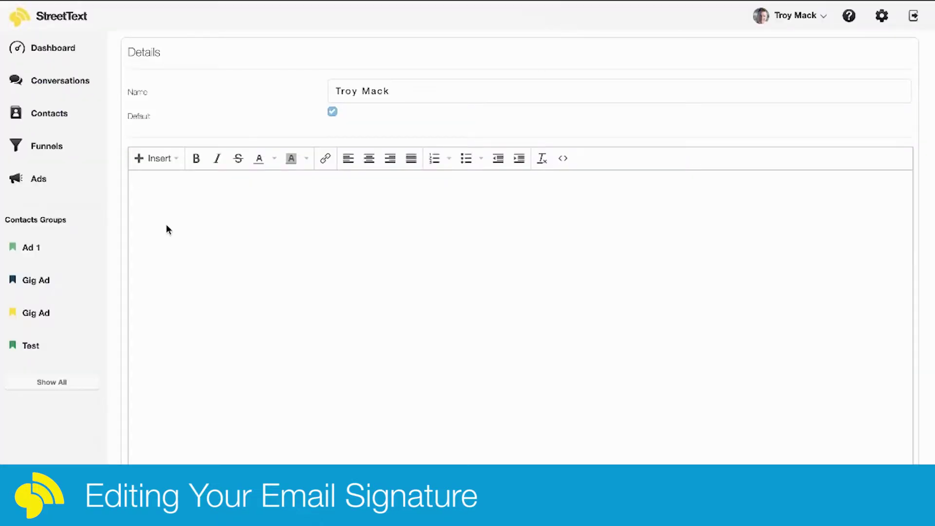
Switch to StreetText and paste the copied generator signature into the empty signature body.
{"action": "left_click", "coordinate": [167, 195]}
{"action": "key", "text": "ctrl+v"}
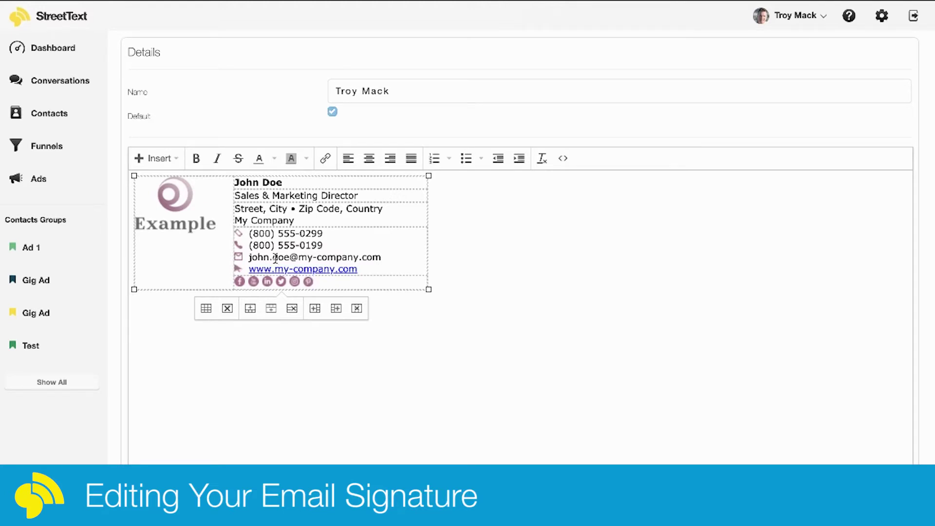
{"action": "left_click", "coordinate": [411, 360]}
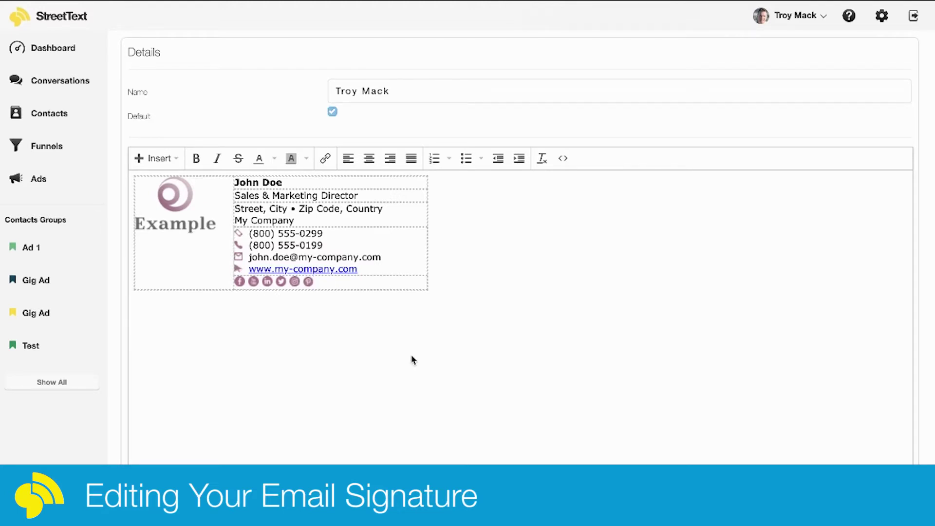
{"action": "scroll", "coordinate": [524, 343], "scroll_direction": "down", "scroll_amount": 2}
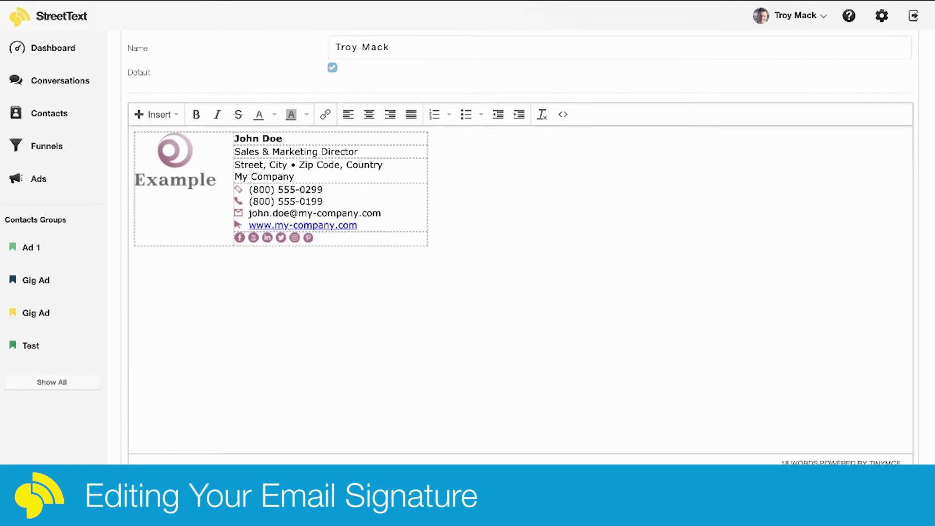
{"action": "scroll", "coordinate": [609, 278], "scroll_direction": "up", "scroll_amount": 2}
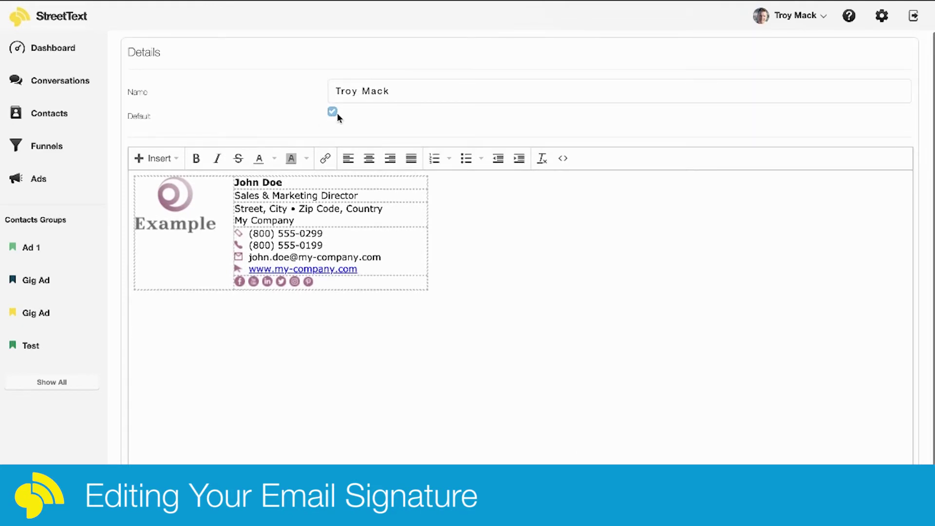